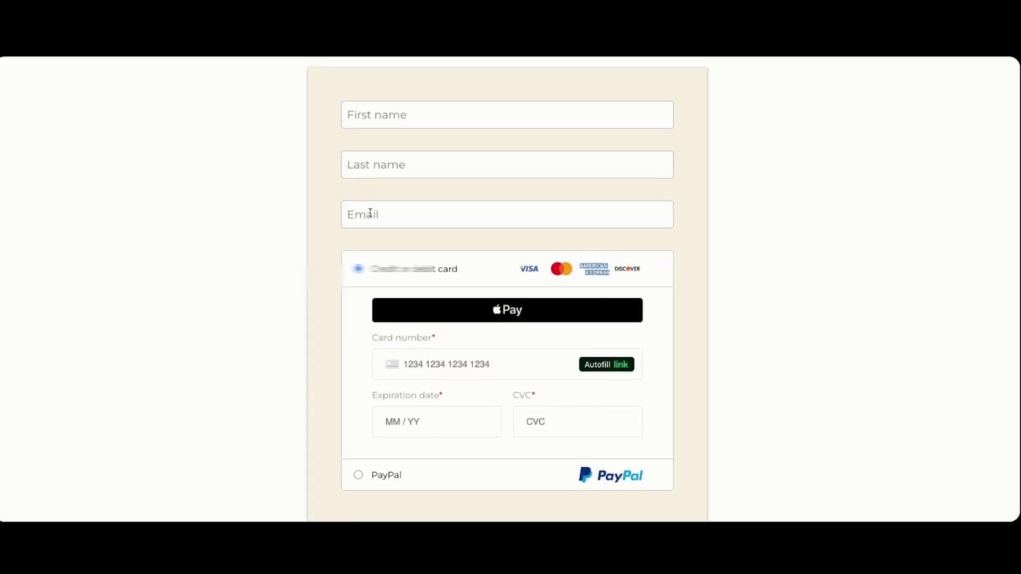
Look over the contact and payment fields of the one-step checkout form.
scroll(394, 335, "down", 1)
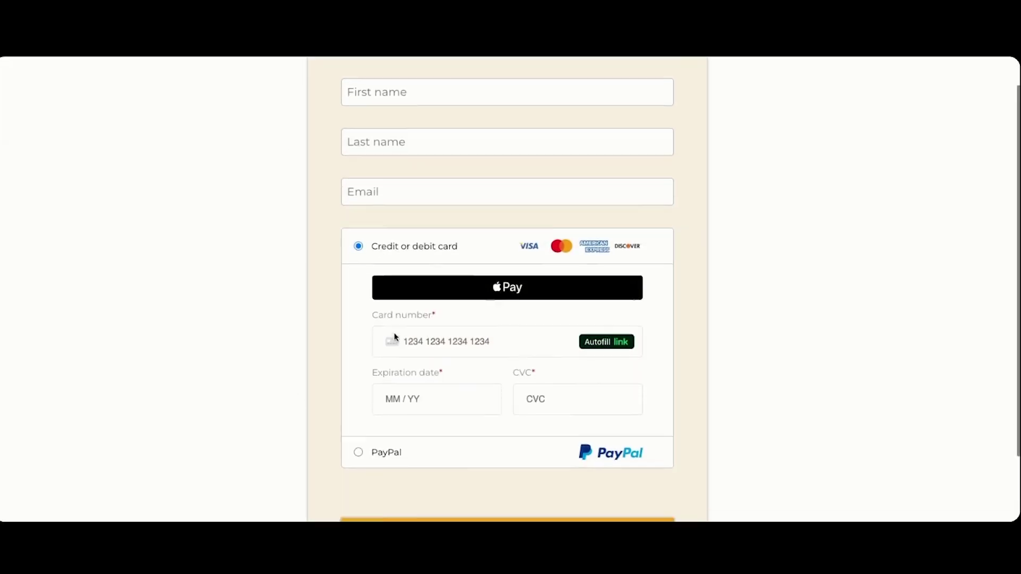
scroll(394, 335, "down", 2)
scroll(394, 335, "up", 3)
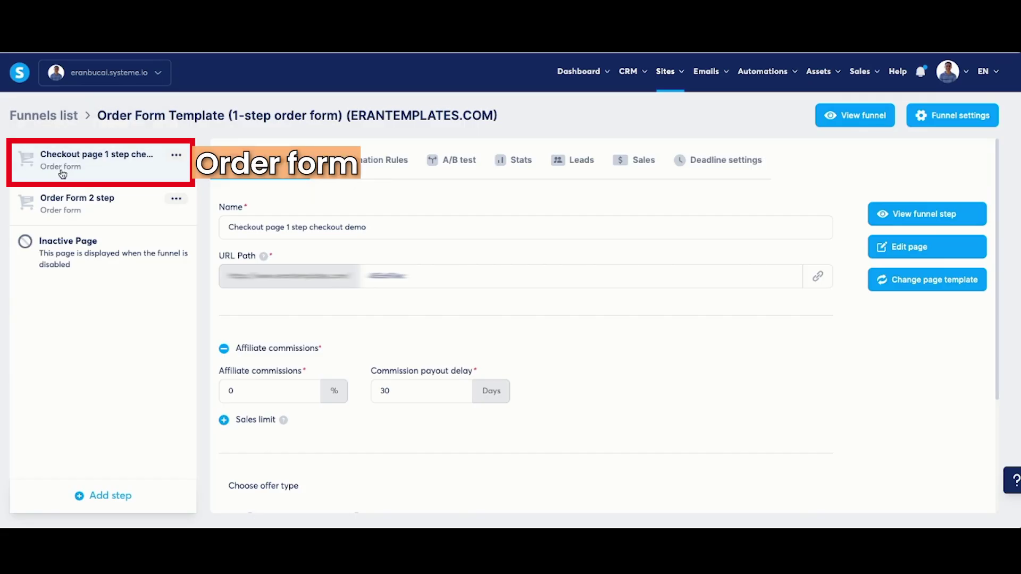
Check which automation rule triggers are available for the one-step checkout page, without adding a rule.
left_click(355, 167)
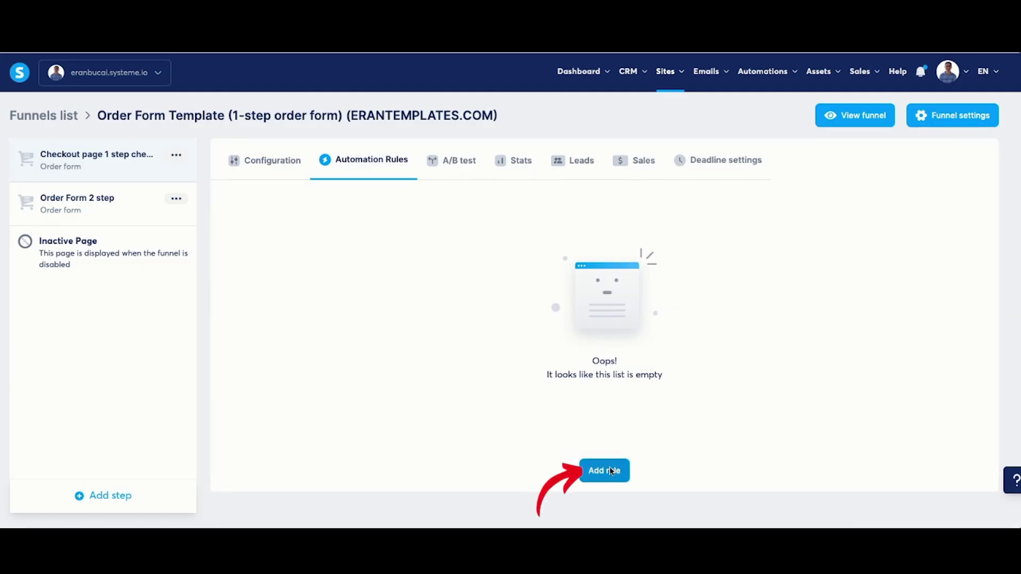
left_click(610, 471)
left_click(450, 171)
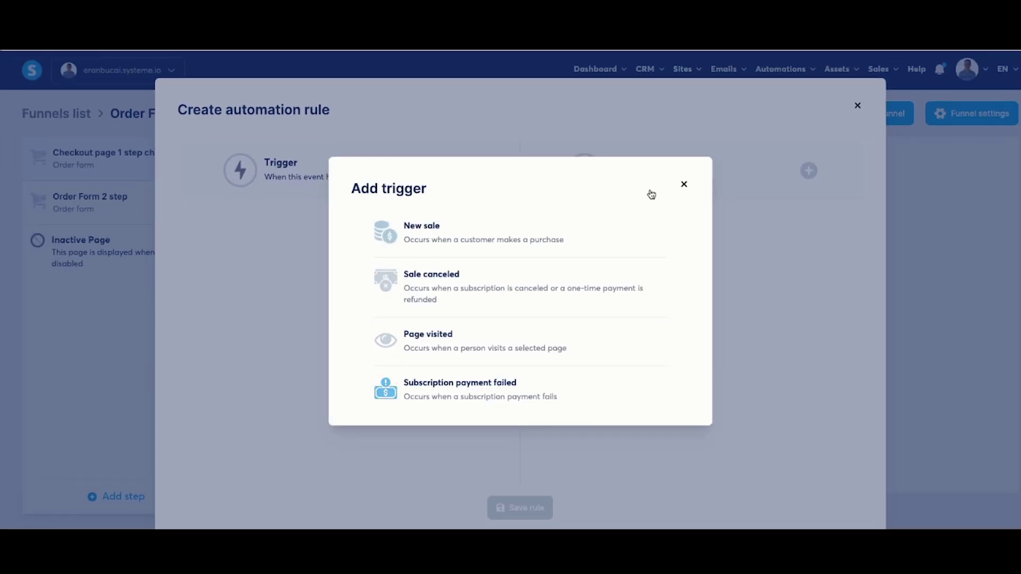
left_click(684, 184)
left_click(857, 105)
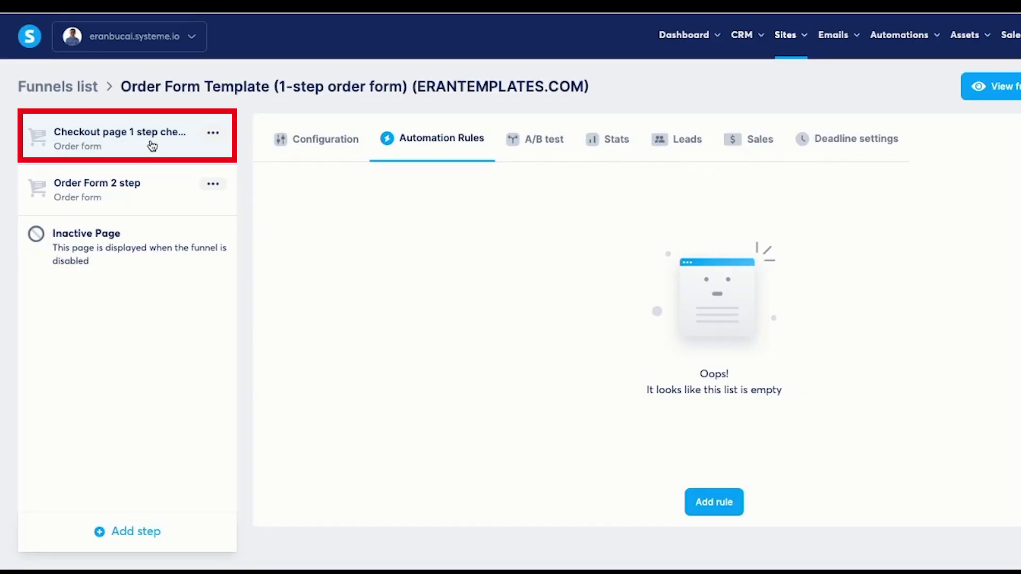
Start an automation rule for the Order Form 2 step page with the Funnel step form subscribed trigger.
left_click(118, 198)
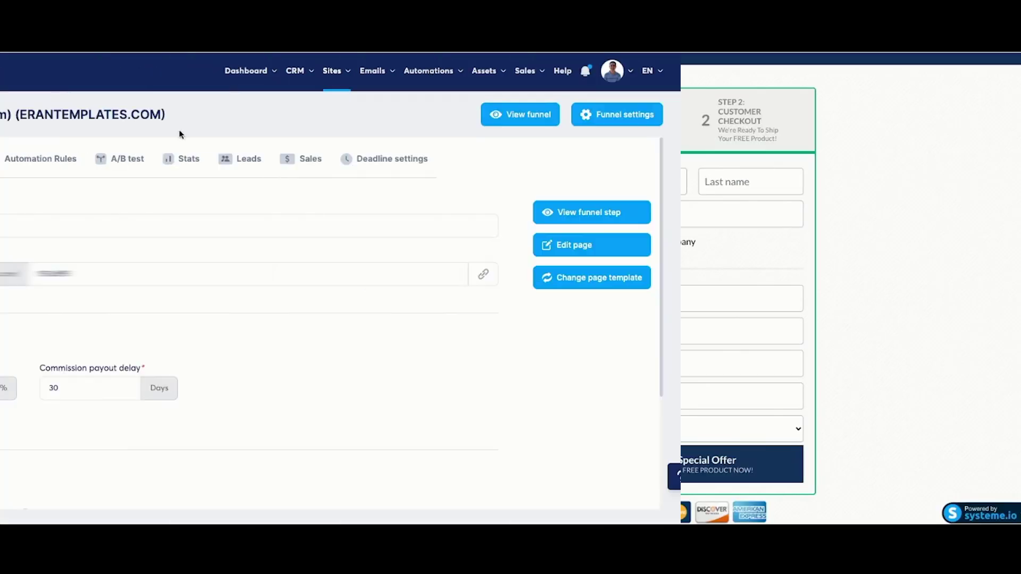
left_click(381, 161)
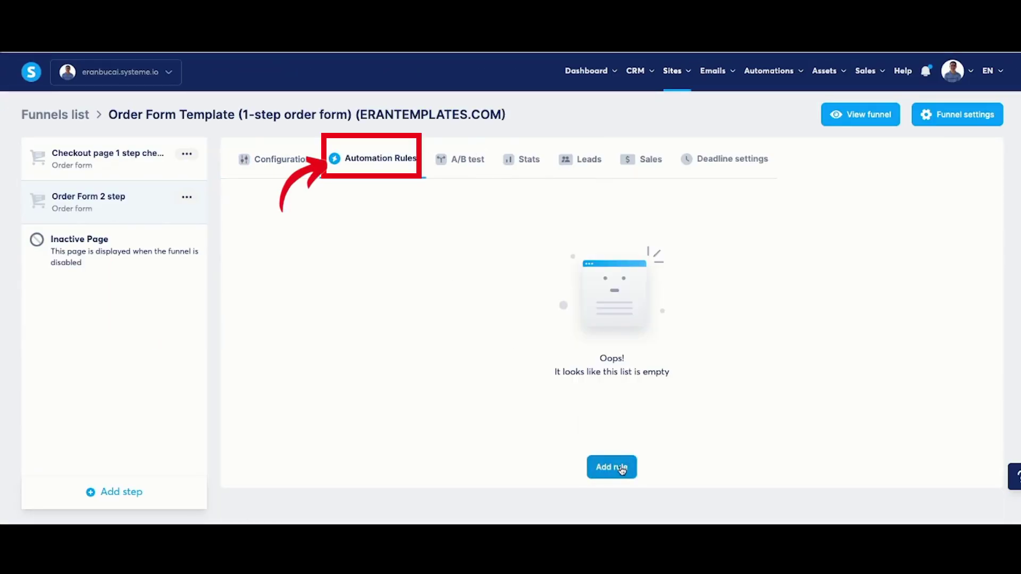
left_click(611, 467)
left_click(444, 142)
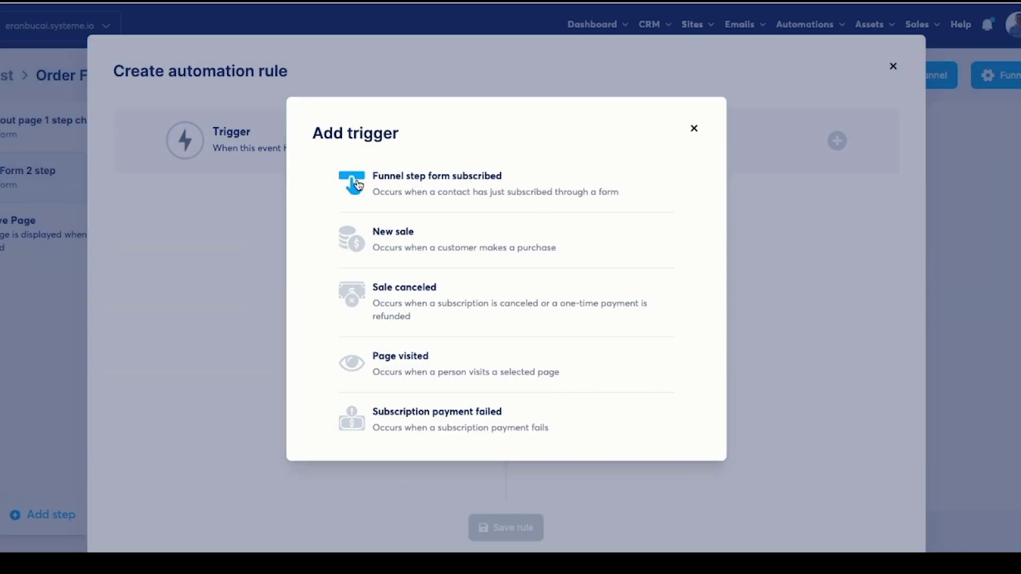
left_click(351, 184)
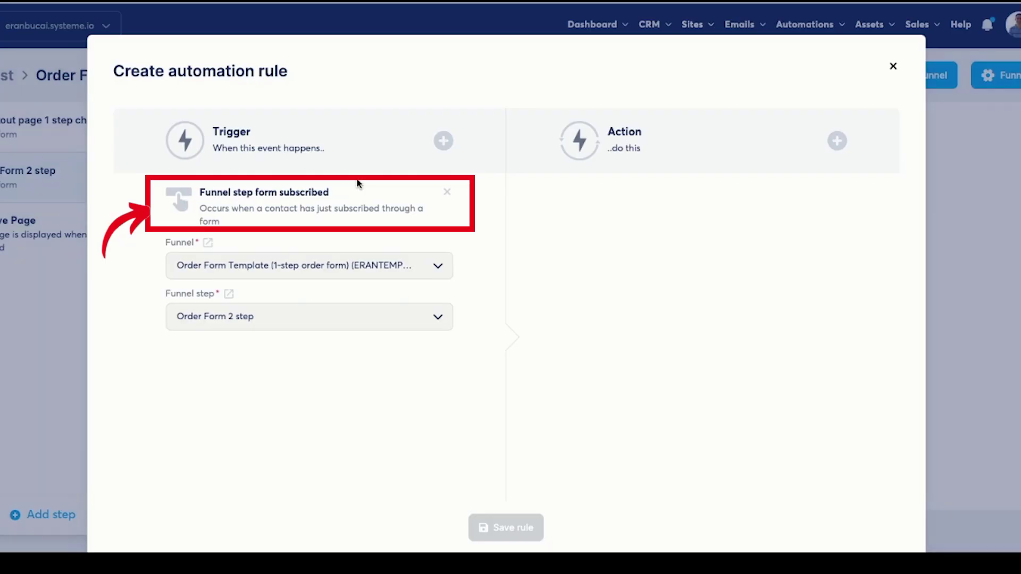
Review the actions available for the new rule and discard the rule without saving.
left_click(837, 141)
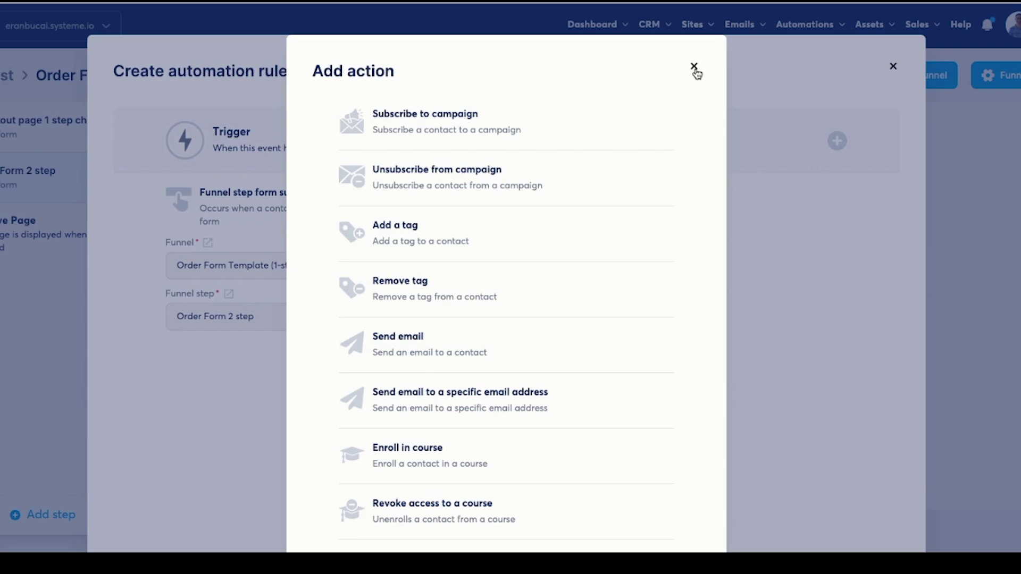
left_click(695, 68)
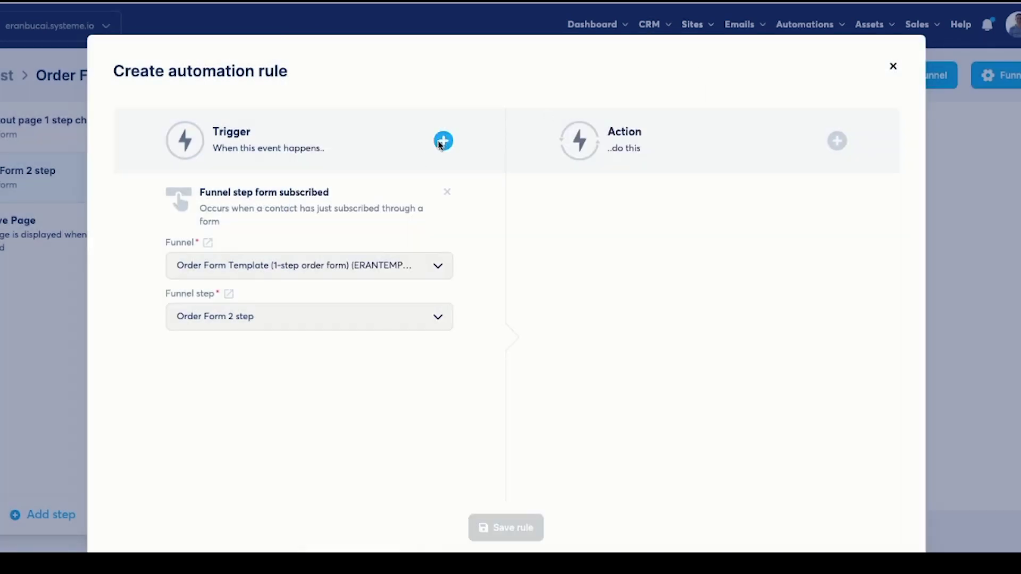
left_click(443, 140)
left_click(695, 157)
left_click(893, 65)
Review the trigger options of a new automation rule for Order Form 2 step and close it unsaved.
left_click(631, 485)
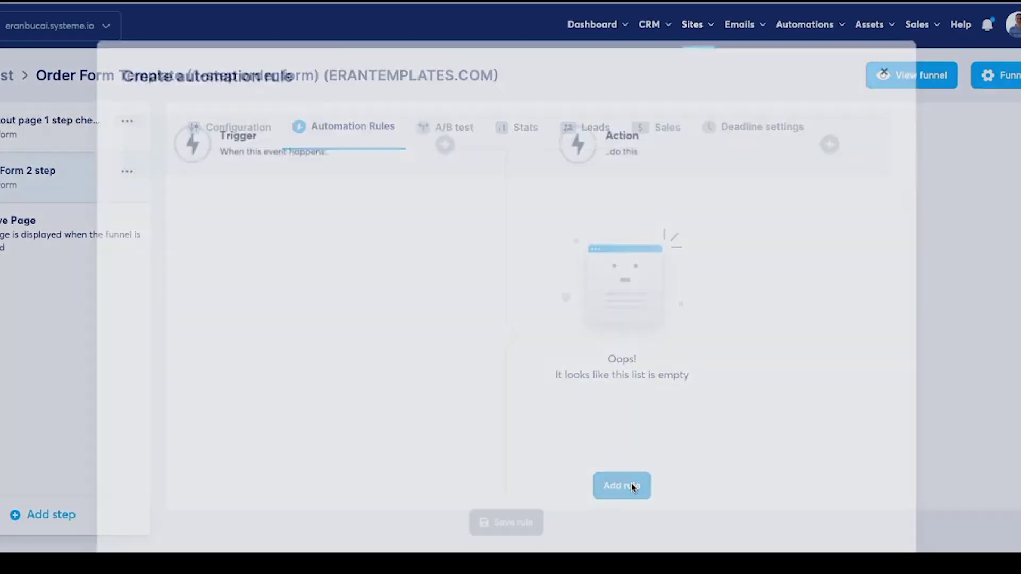
left_click(444, 141)
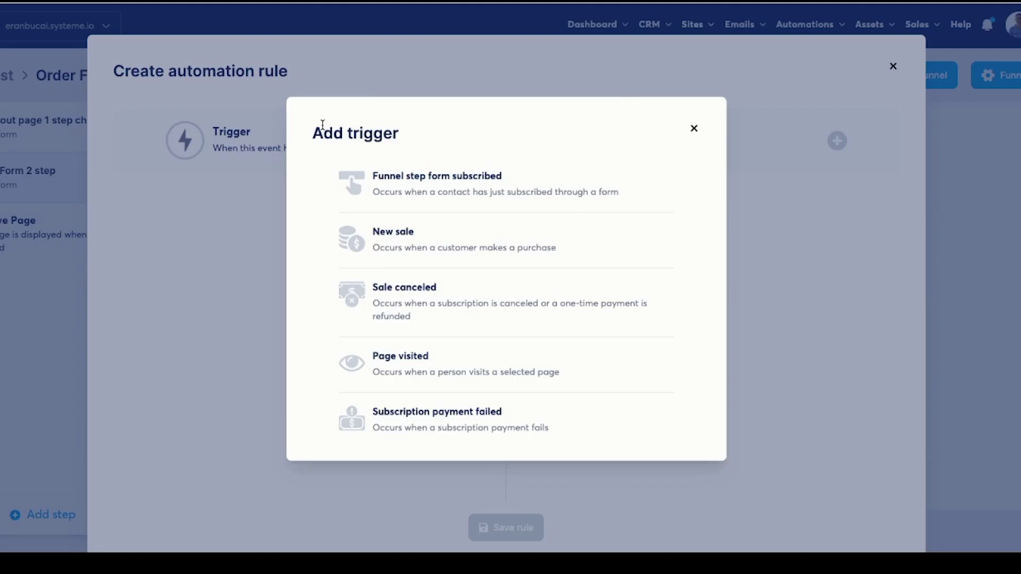
left_click(693, 129)
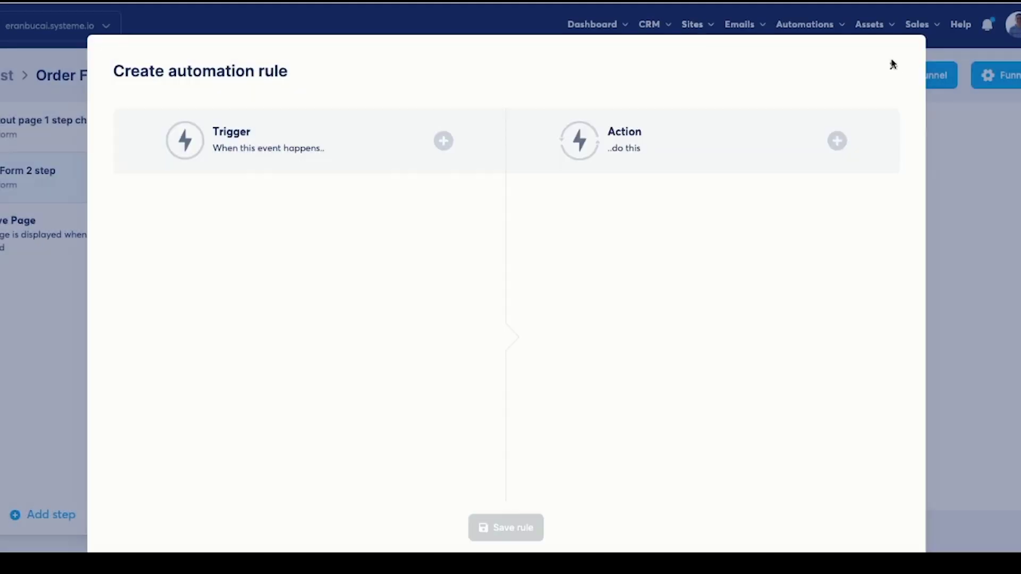
left_click(893, 66)
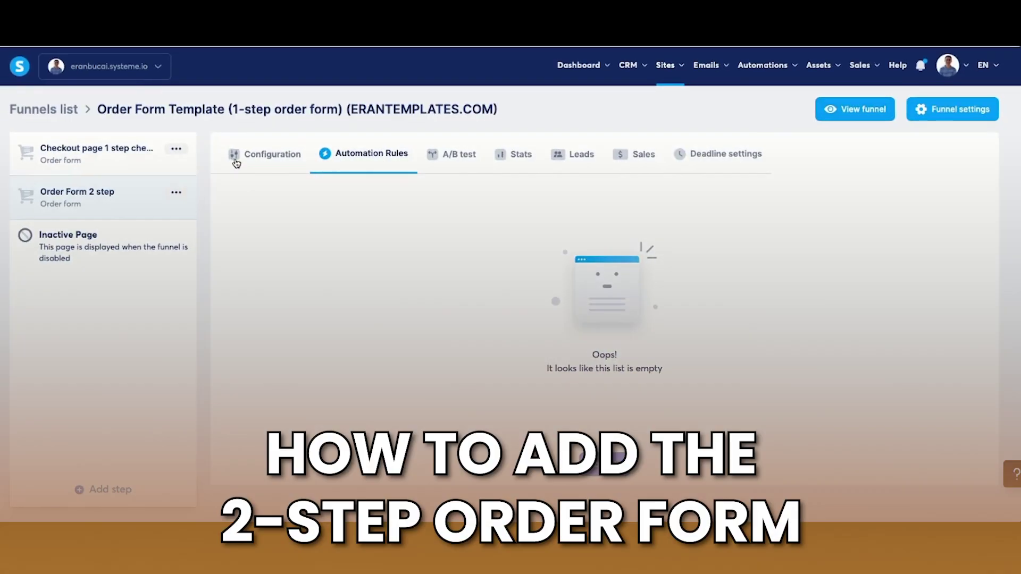
Return to the one-step checkout page and compare its automation rule triggers with those of the two-step form.
left_click(236, 163)
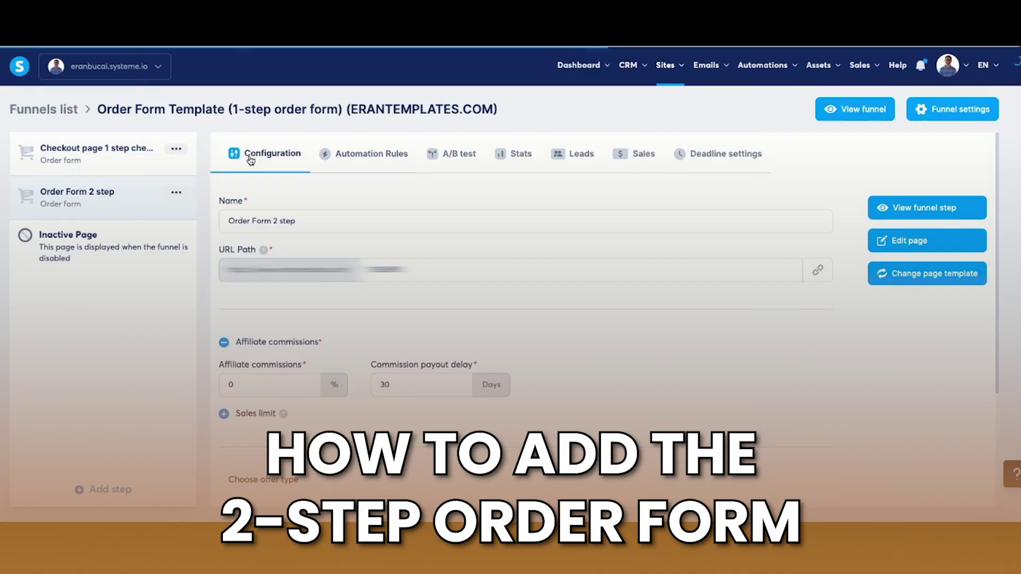
left_click(96, 157)
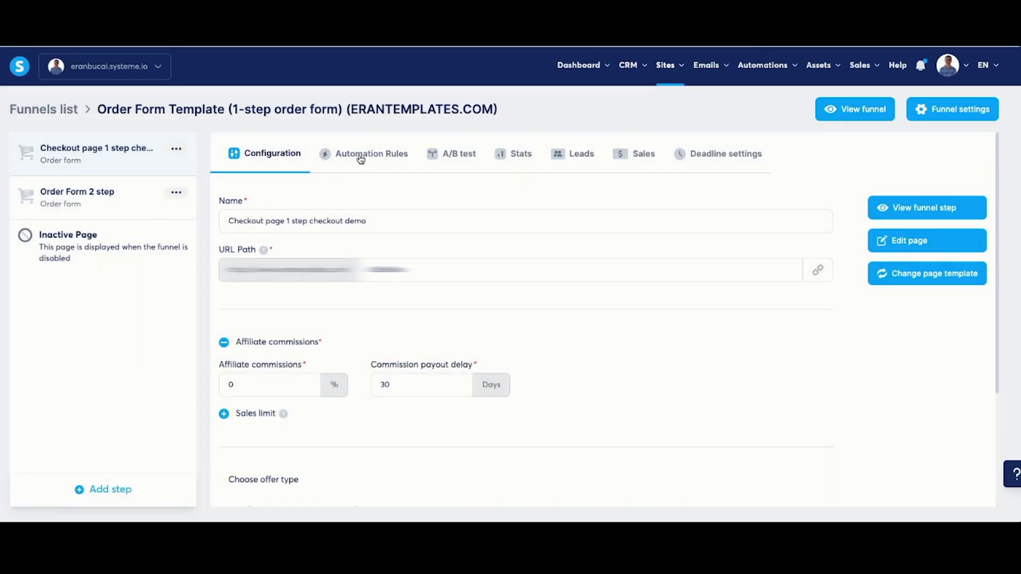
left_click(374, 155)
left_click(603, 466)
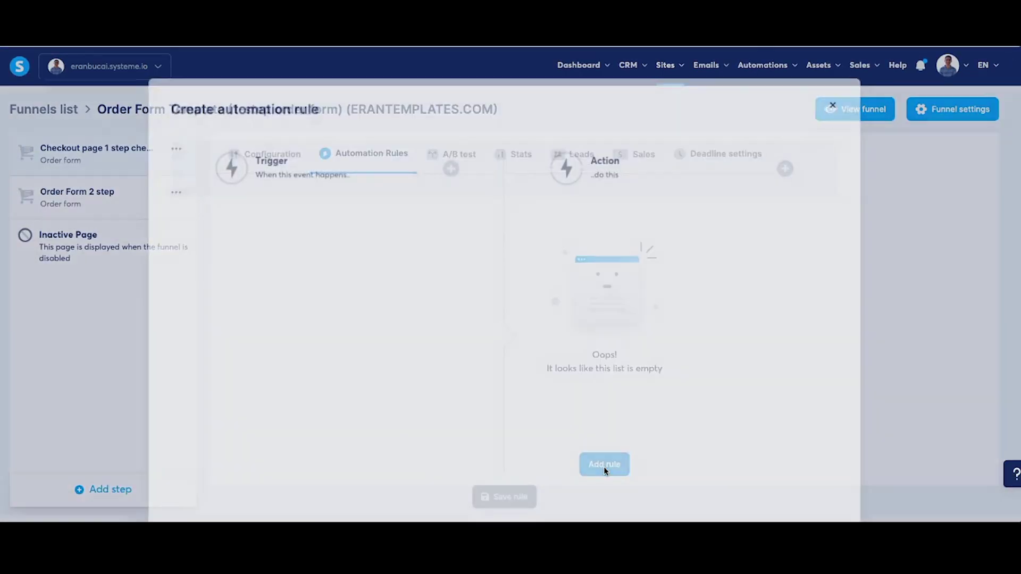
left_click(449, 164)
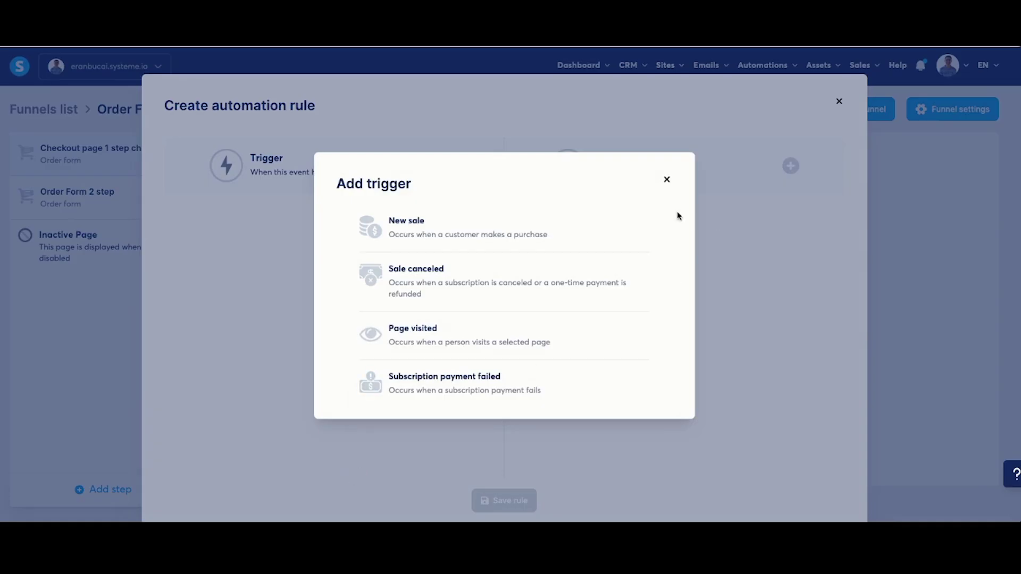
left_click(663, 181)
left_click(839, 102)
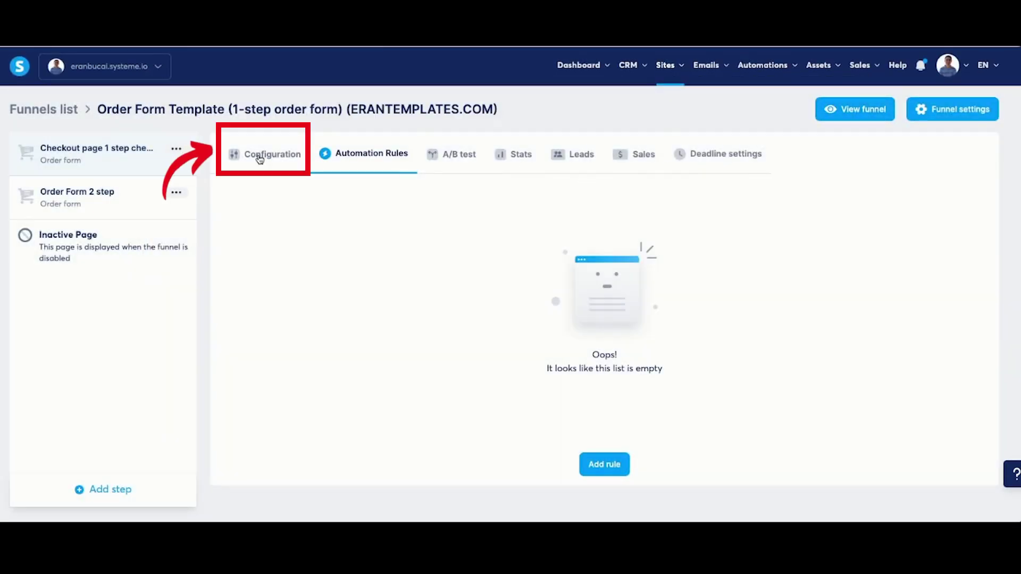
Open the one-step checkout page for editing and insert a Two-step order form element below the Email field.
left_click(255, 155)
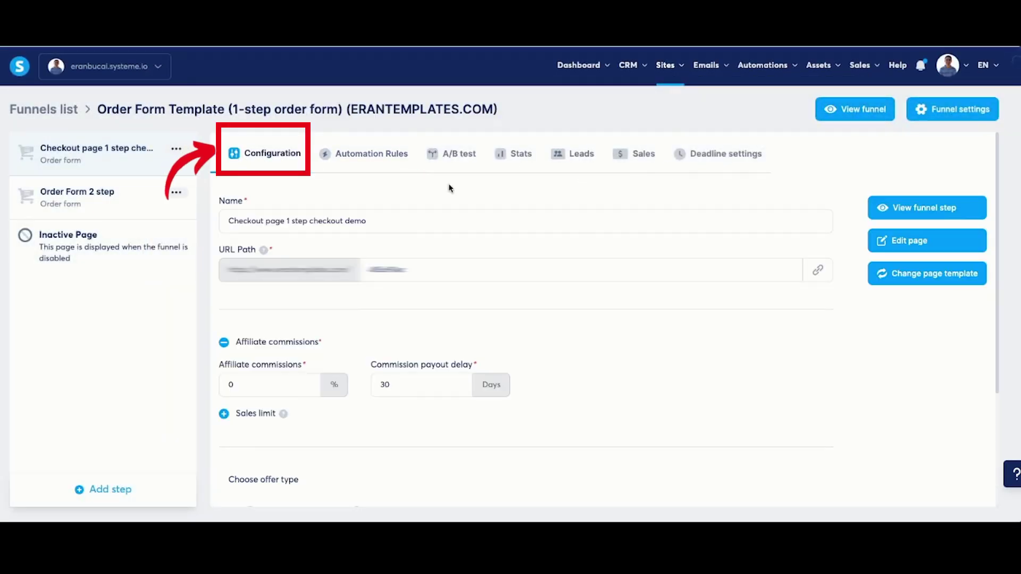
left_click(910, 241)
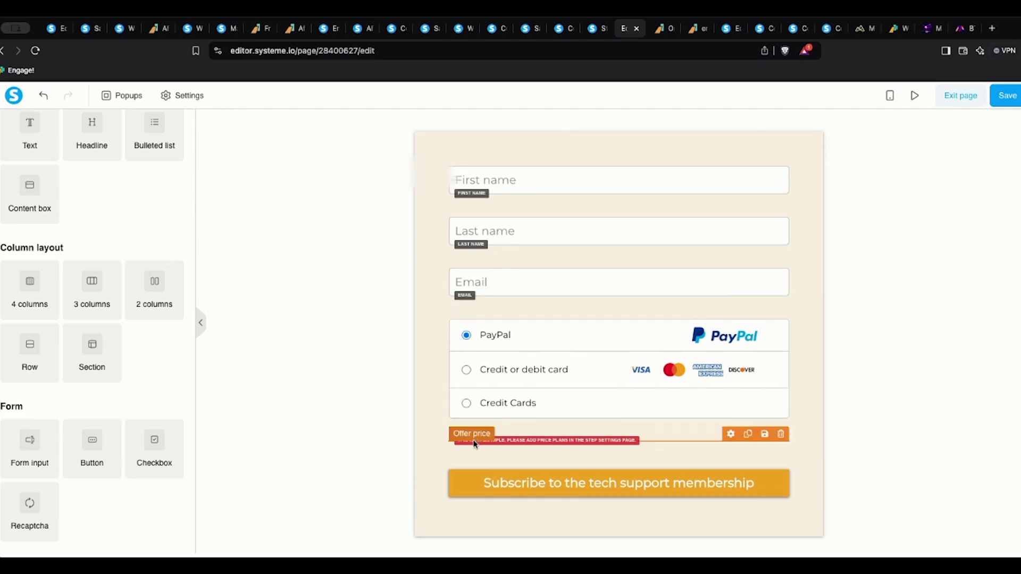
scroll(114, 365, "down", 6)
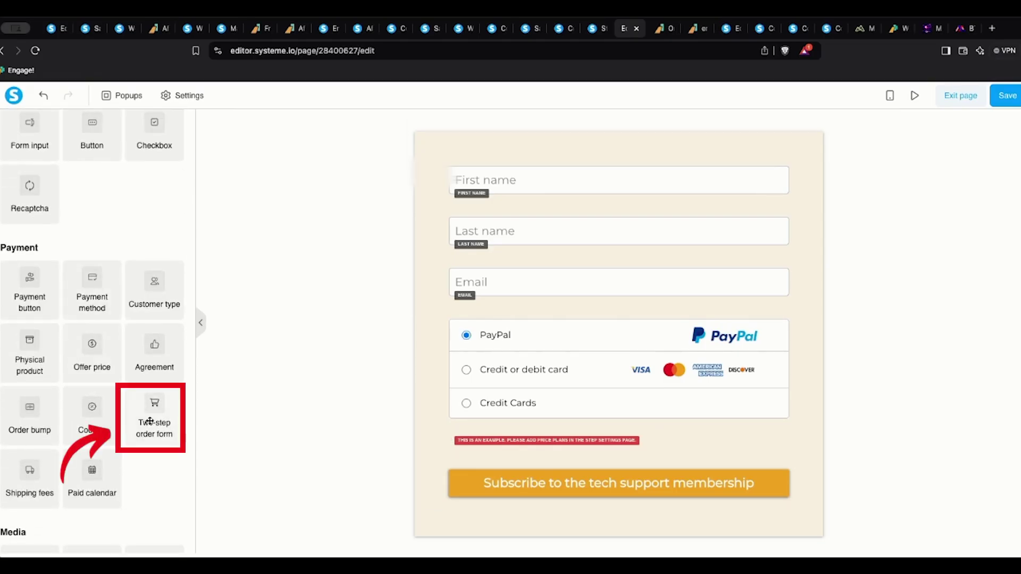
left_click_drag(149, 421, 482, 311)
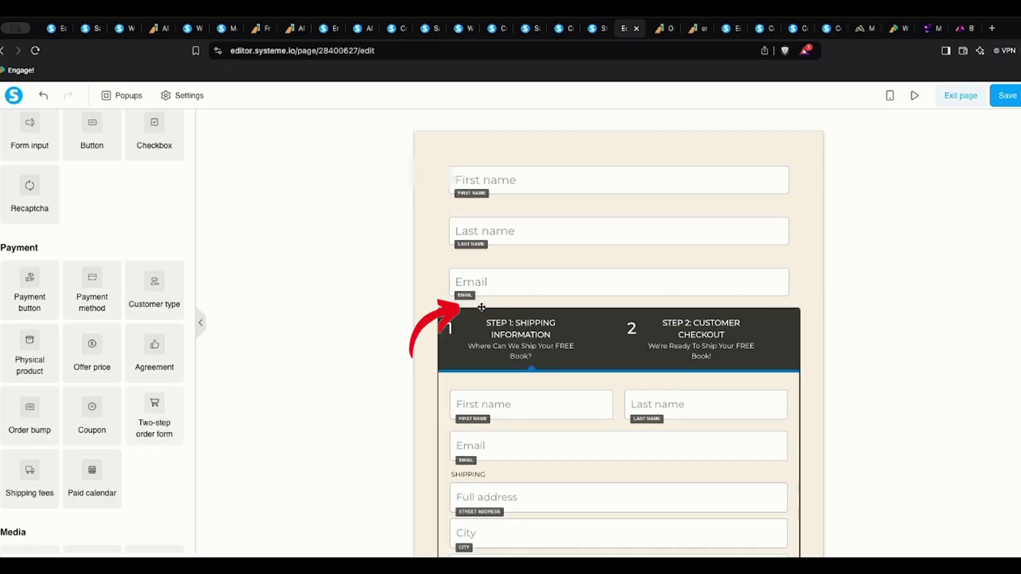
Look over the inserted two-step form together with the page's original contact and payment fields.
scroll(540, 351, "down", 3)
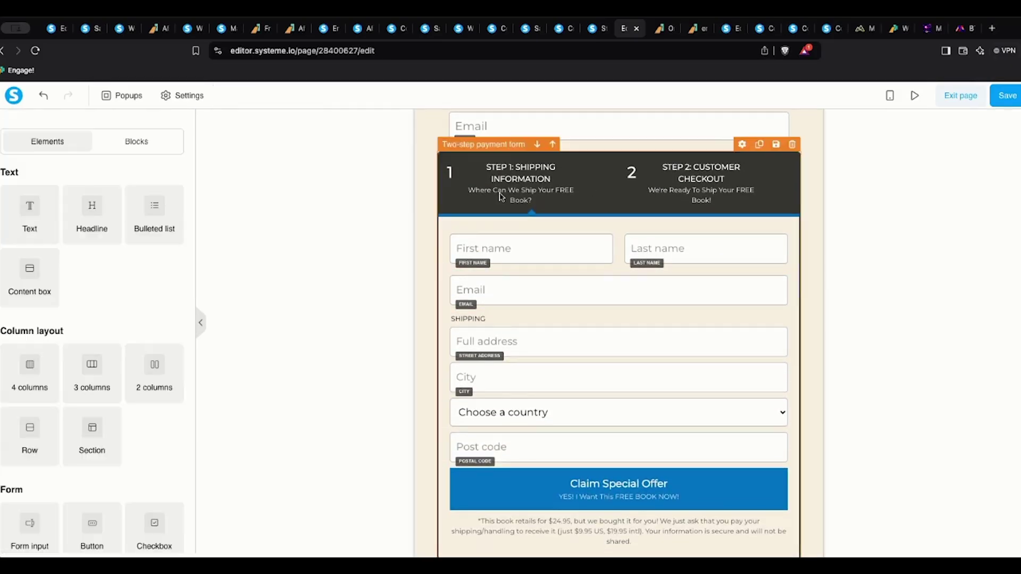
scroll(501, 201, "up", 3)
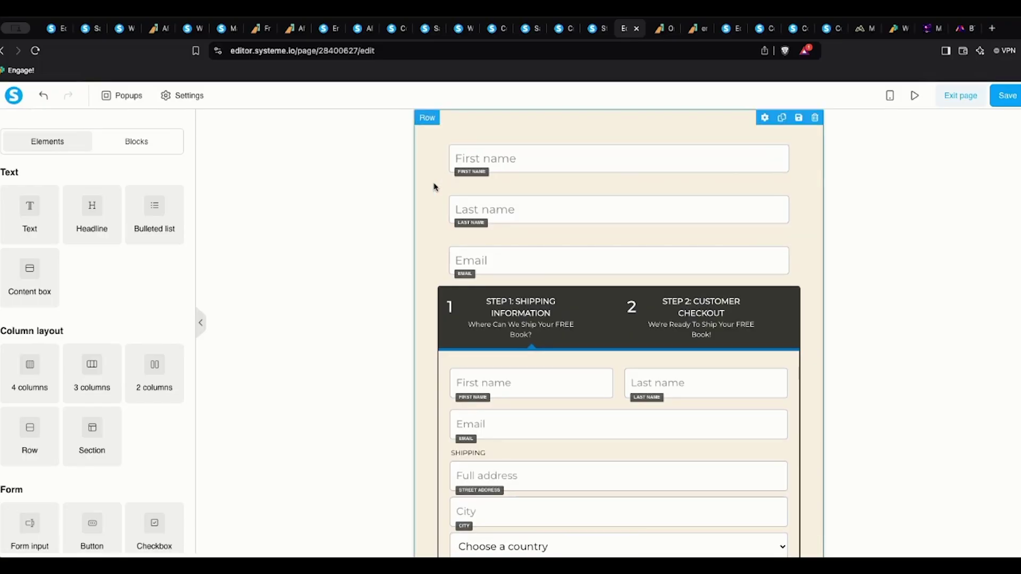
scroll(439, 257, "down", 6)
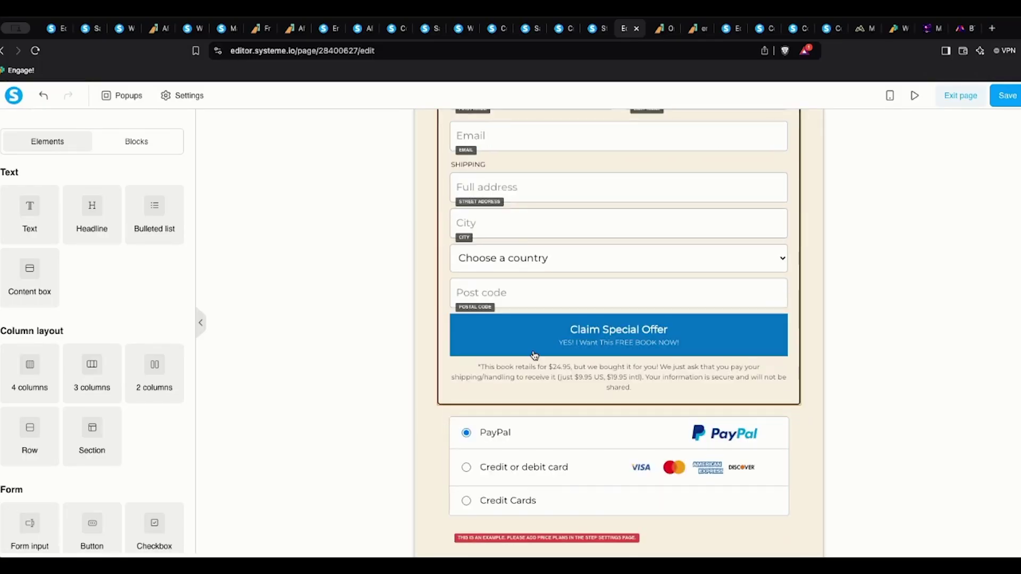
scroll(535, 358, "up", 5)
scroll(691, 285, "down", 2)
Examine the two-step payment form's Step #2 content, color, border and spacing settings.
left_click(691, 284)
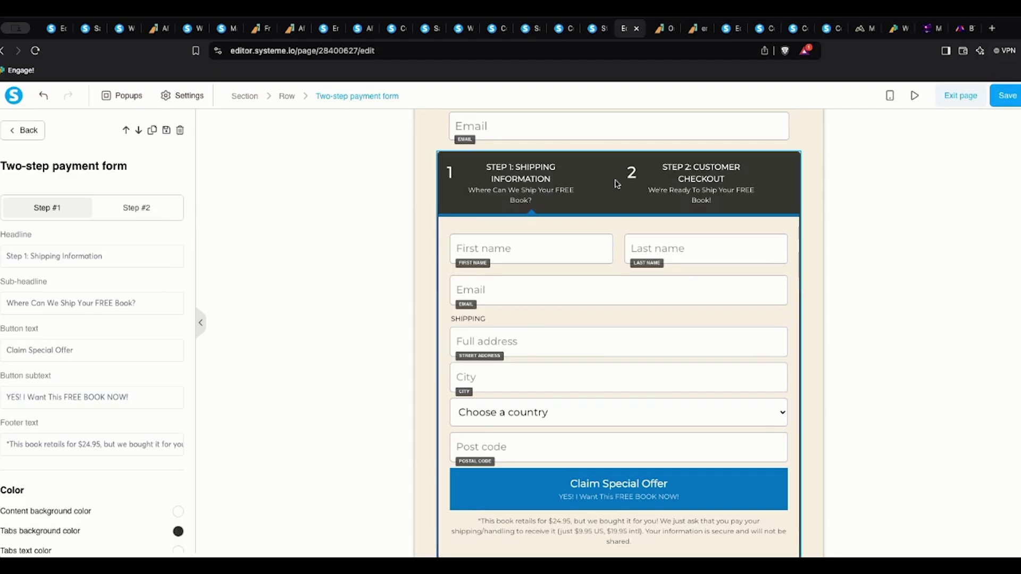
key("Escape")
left_click(564, 185)
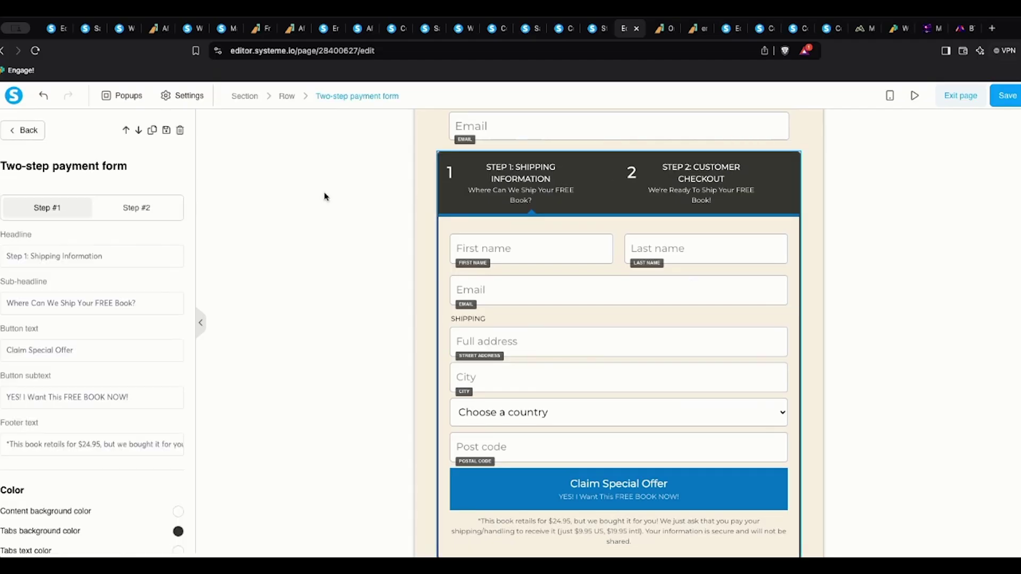
left_click(143, 208)
scroll(145, 209, "down", 6)
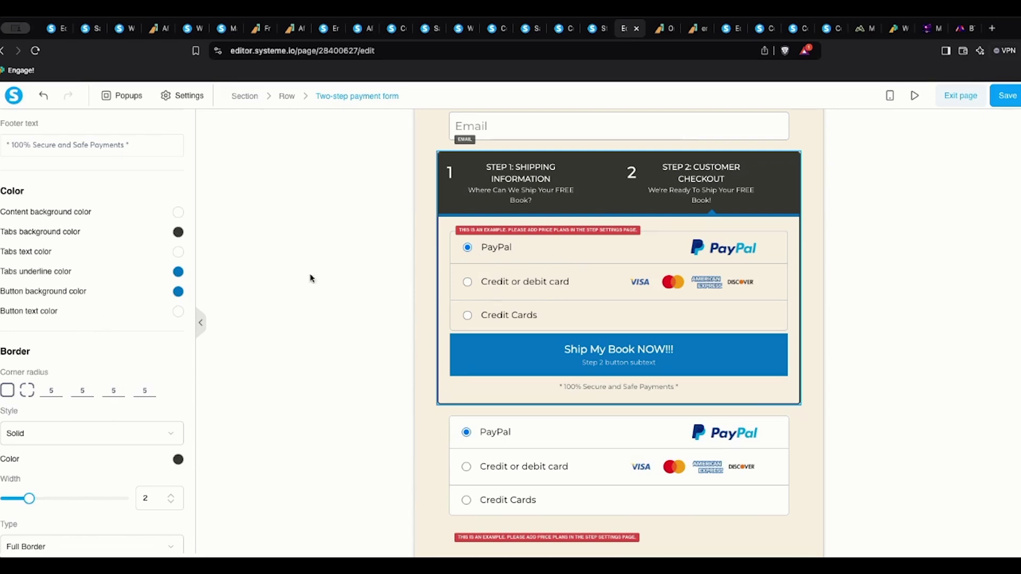
scroll(138, 282, "down", 6)
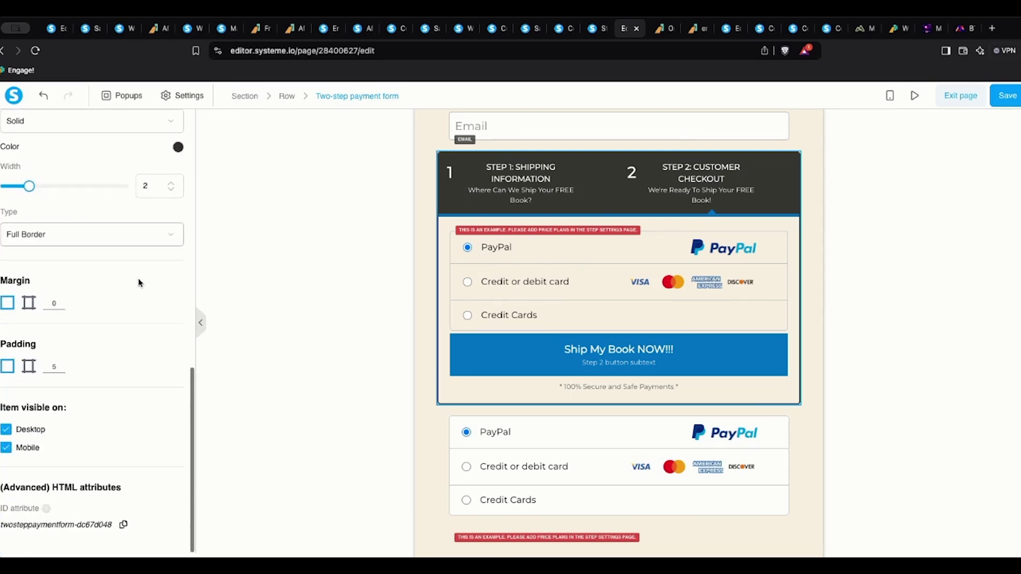
left_click(329, 308)
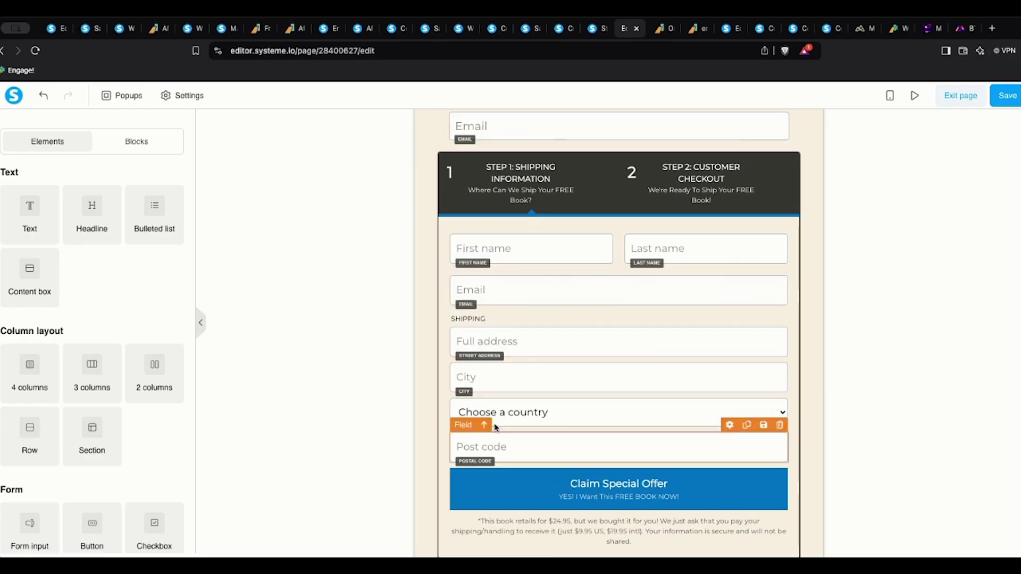
Reopen the Step #2 settings of the two-step payment form, review its color and border options, and dismiss the warning.
left_click(704, 181)
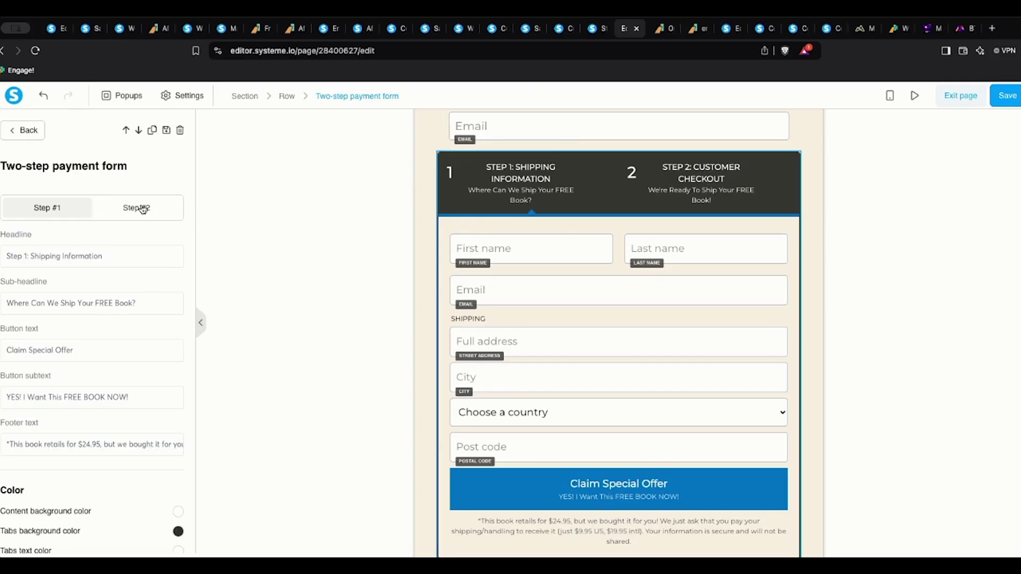
left_click(142, 209)
scroll(115, 294, "down", 5)
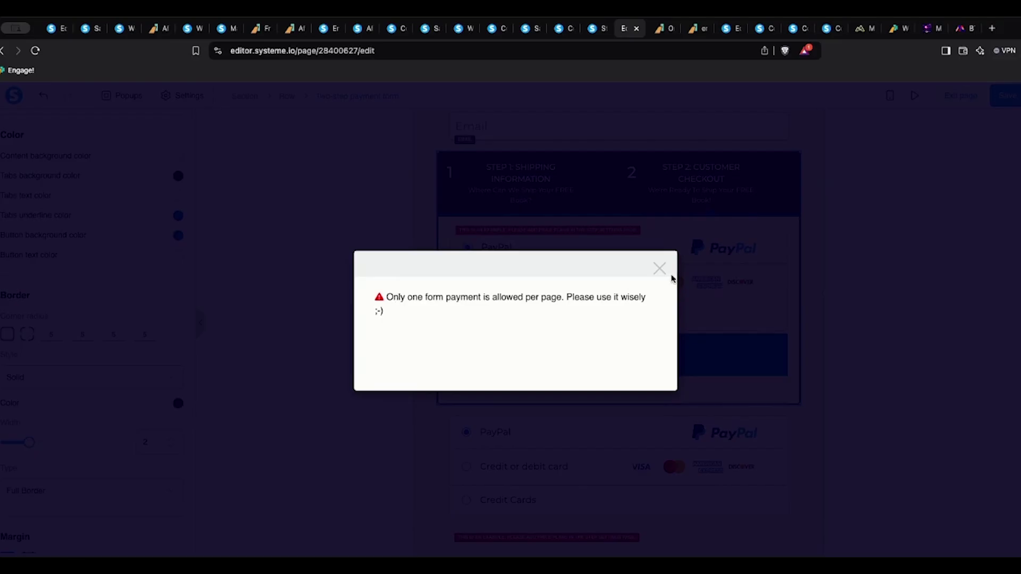
left_click(659, 269)
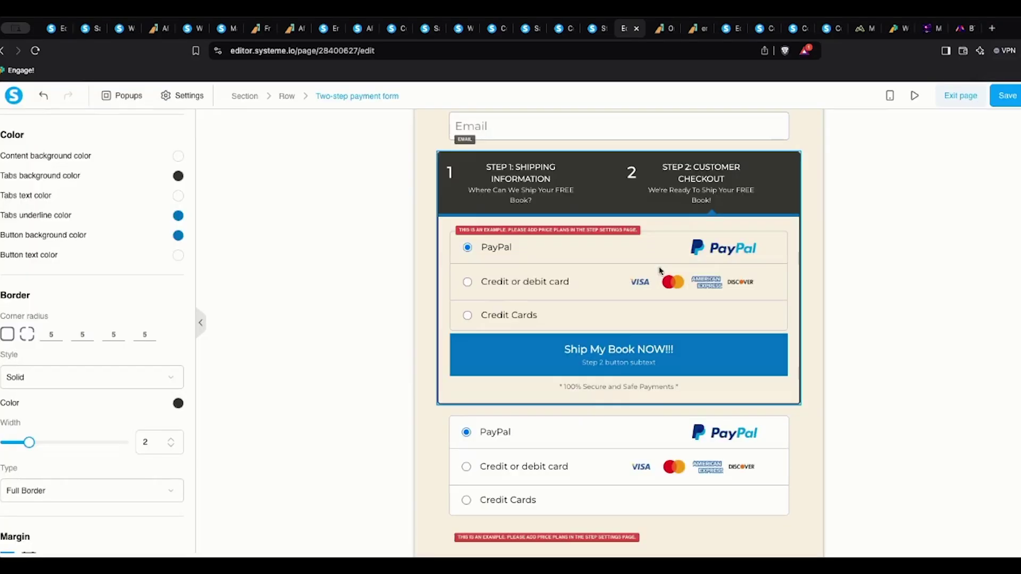
Deselect the two-step payment form and exit the checkout page editor.
left_click(593, 413)
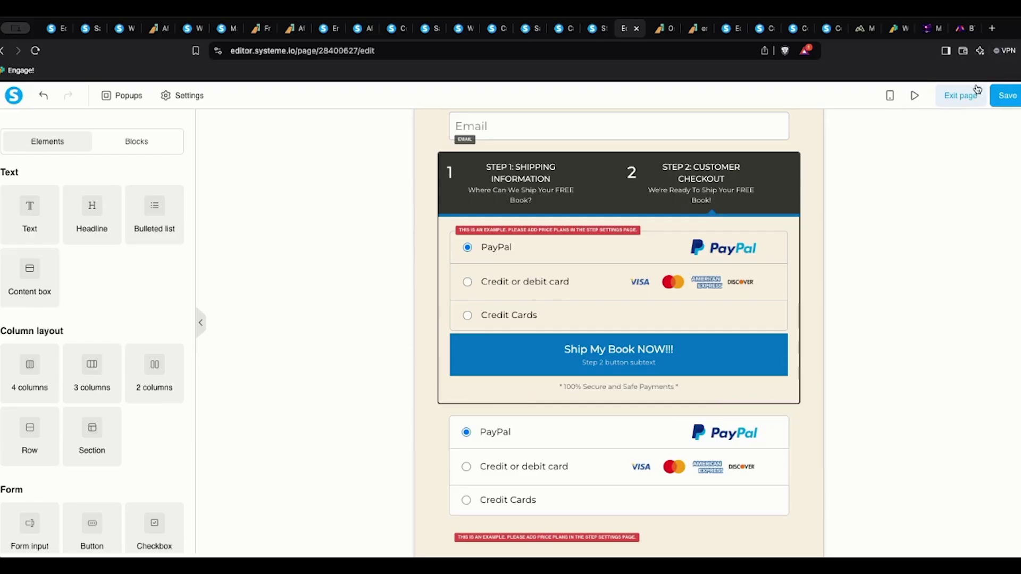
left_click(963, 97)
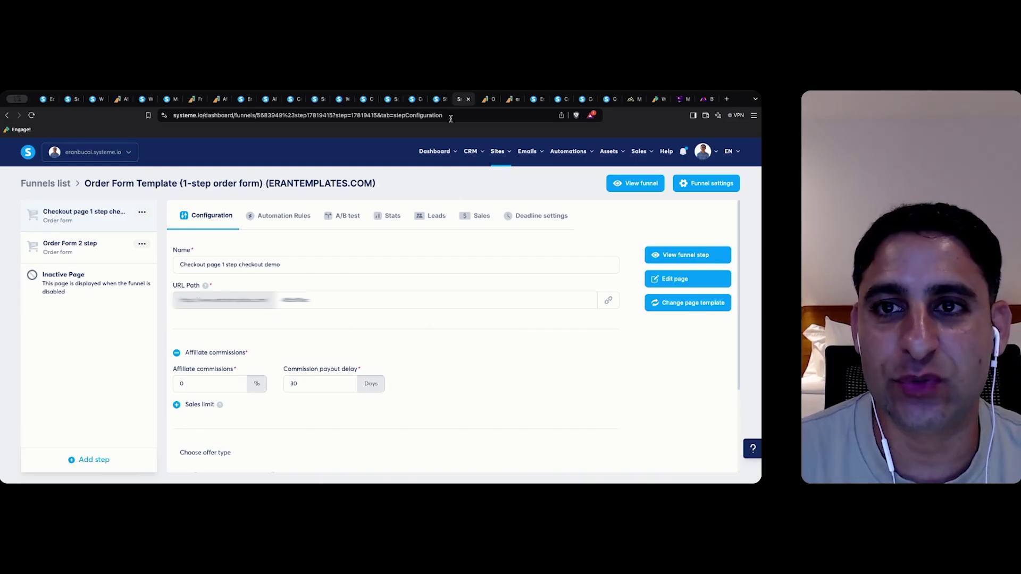
Load eran.link/ask in place of the two-step order form preview and look over the question submission form.
left_click(485, 100)
left_click(375, 115)
type("eran.")
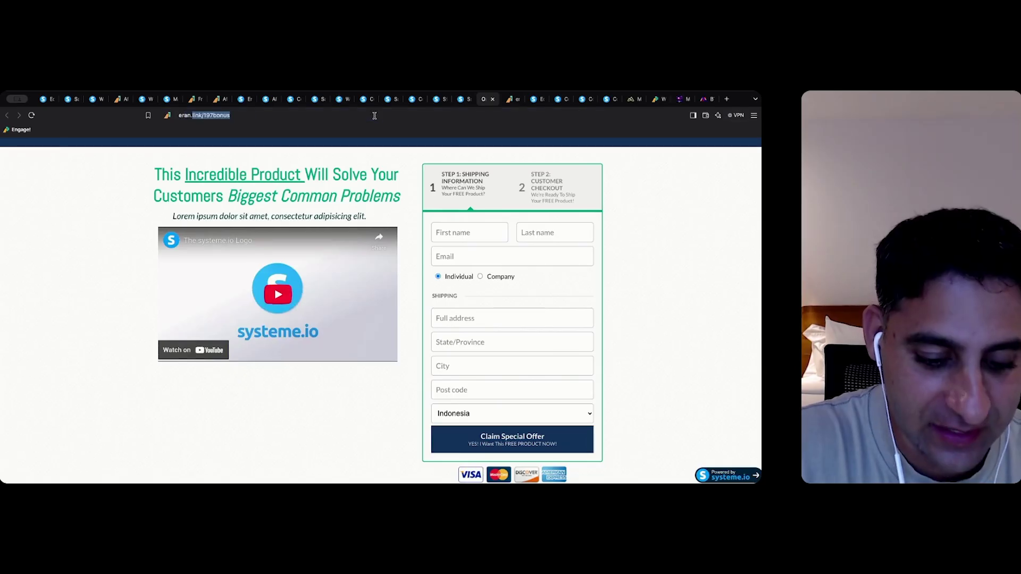
type("link/ask")
key("Return")
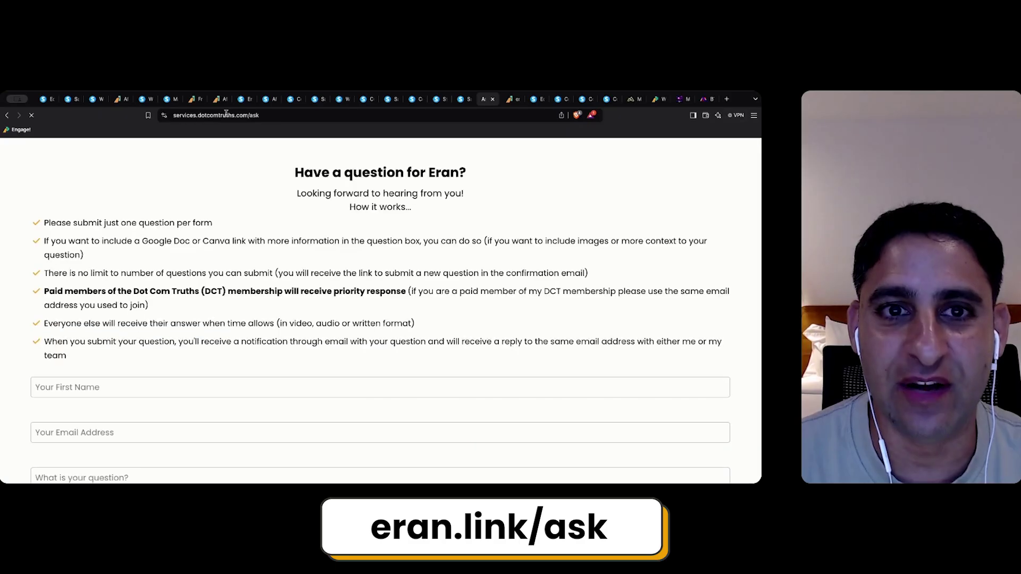
scroll(223, 254, "down", 3)
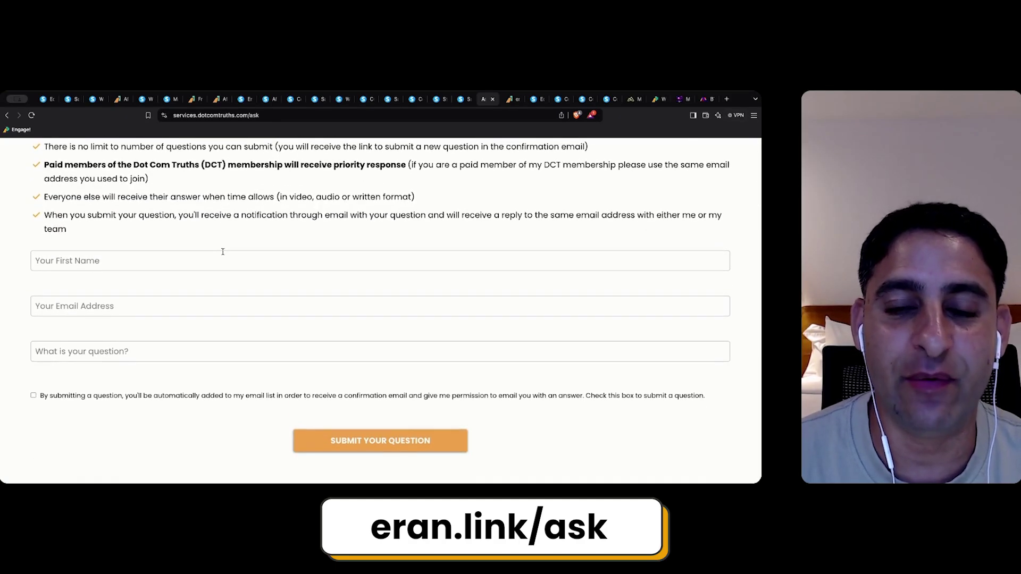
scroll(223, 251, "up", 3)
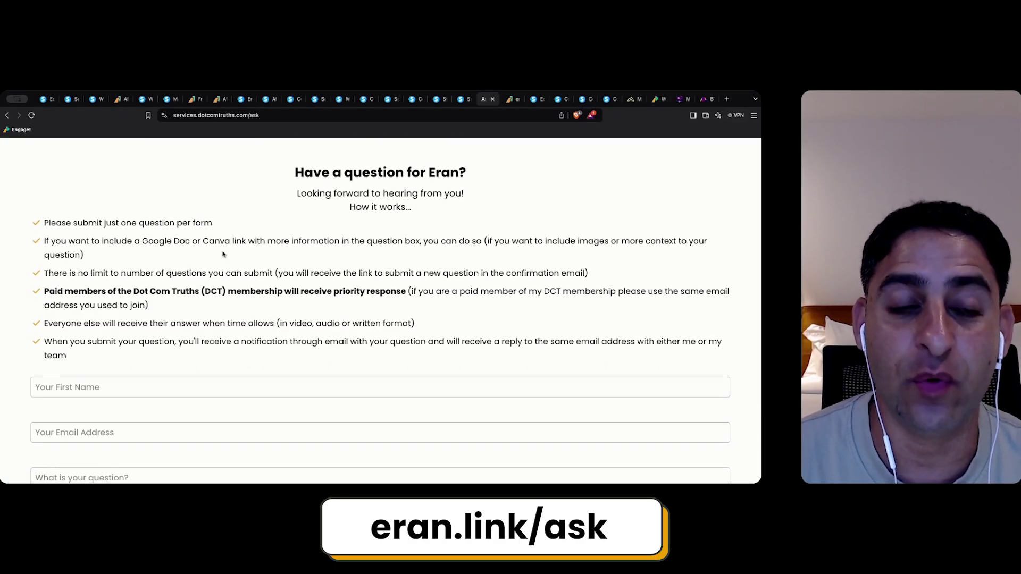
Return to the funnel and review the triggers offered for a new automation rule on the Order Form 2 step.
left_click(460, 100)
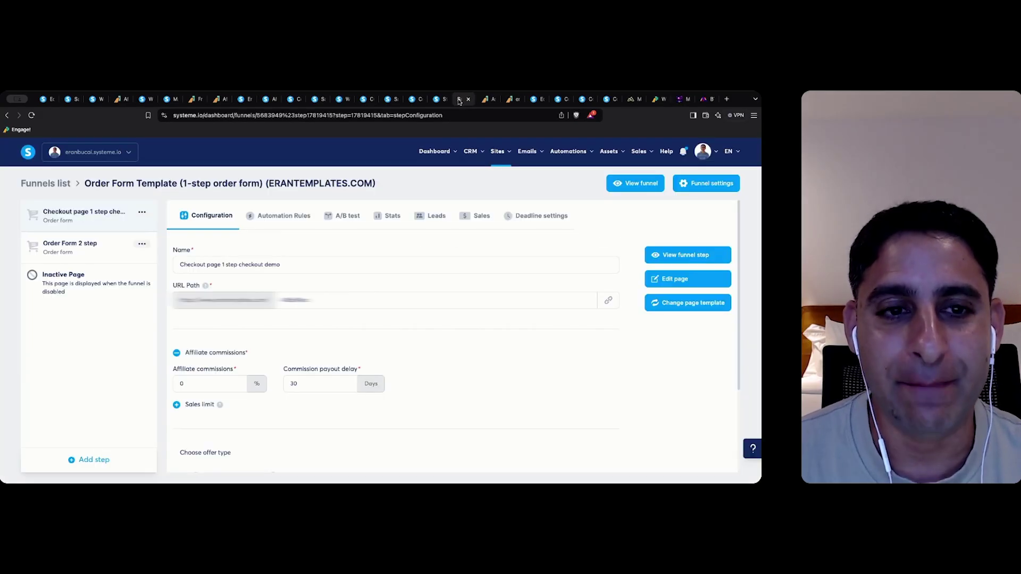
left_click(81, 244)
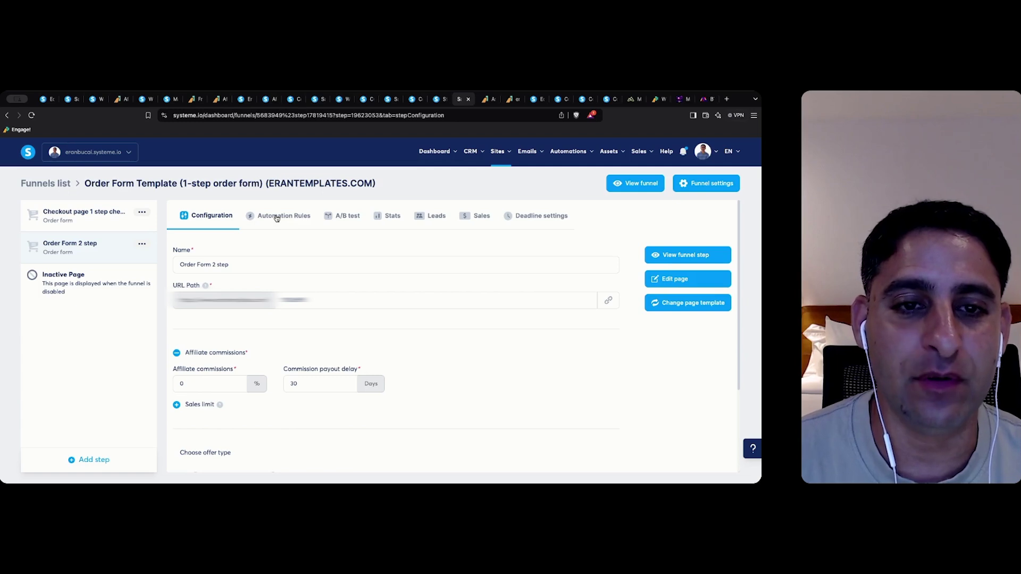
left_click(276, 216)
left_click(445, 439)
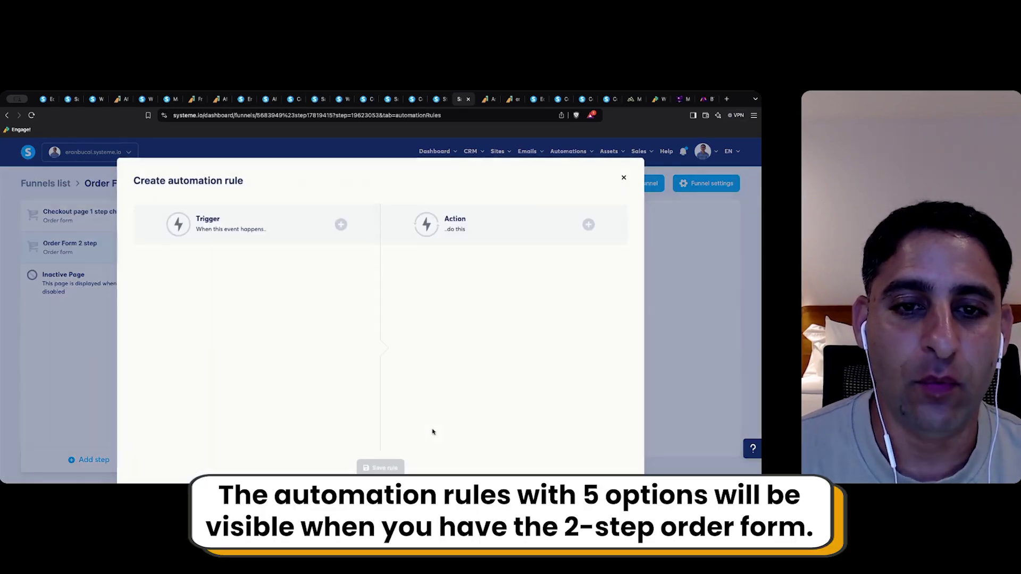
left_click(341, 224)
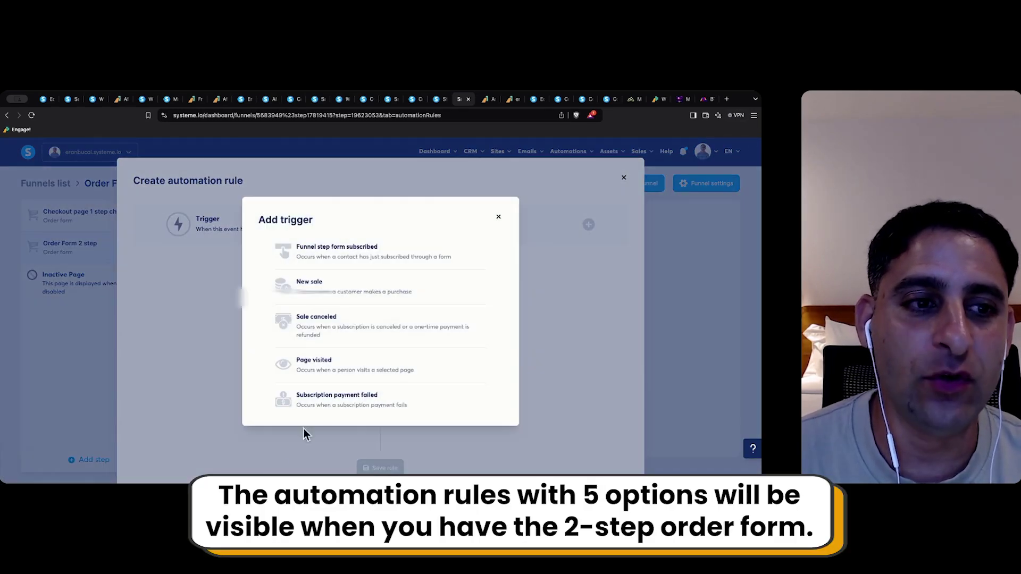
left_click(499, 218)
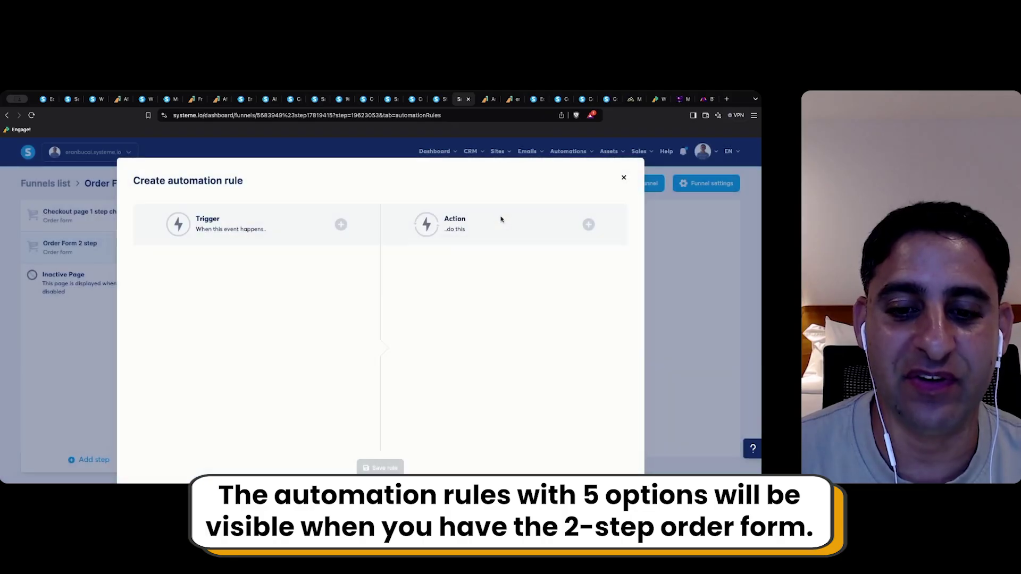